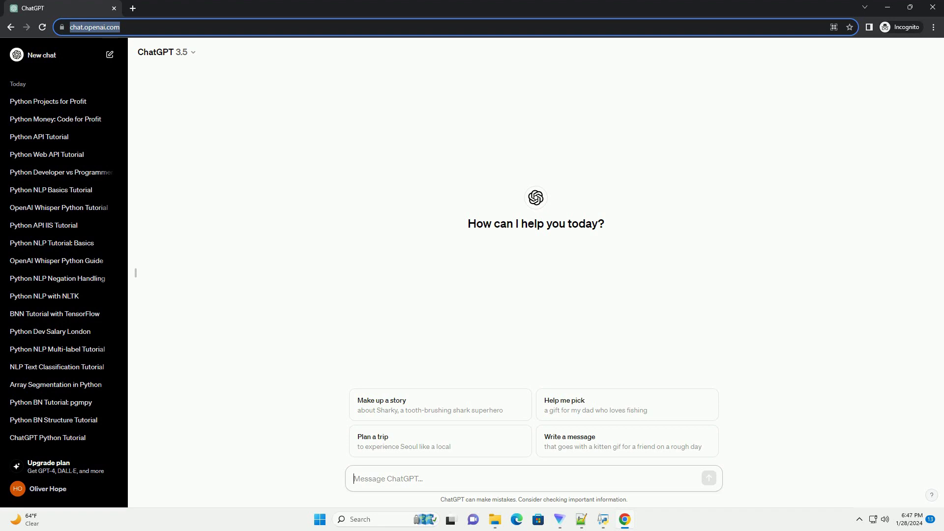
pyautogui.write('write an informative tutorial about gpt-3.5-turbo api example python with code example')
# - Send the prompt requesting a GPT-3.5-turbo API Python tutorial with code
pyautogui.press('Return')
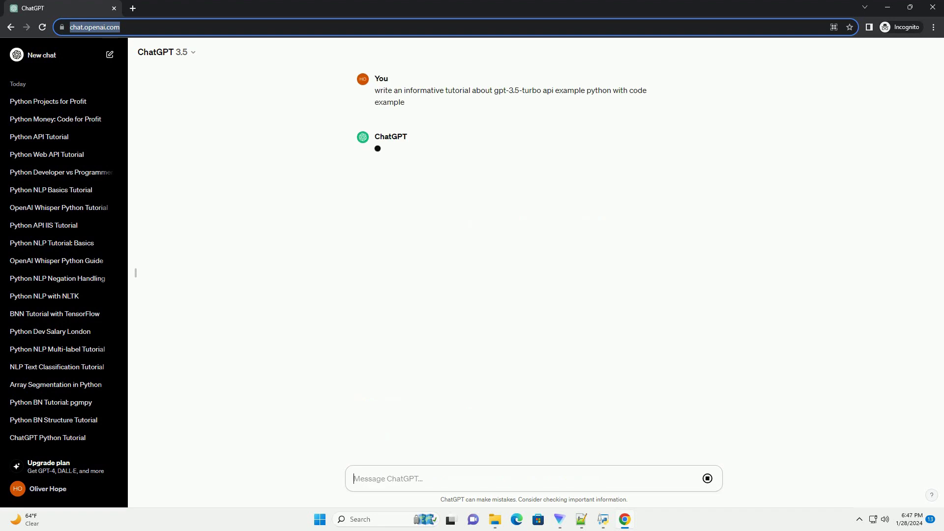